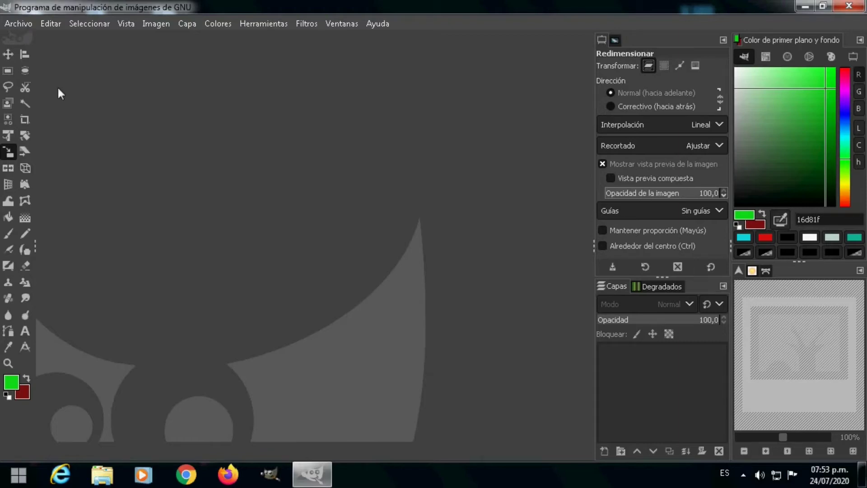
Open the polar bear image oso1.xcf.
{"action": "left_click", "coordinate": [17, 21]}
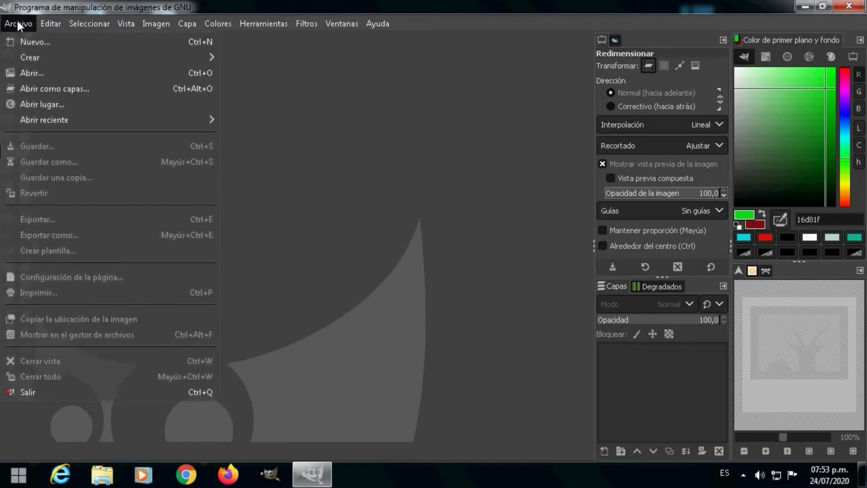
{"action": "left_click", "coordinate": [36, 72]}
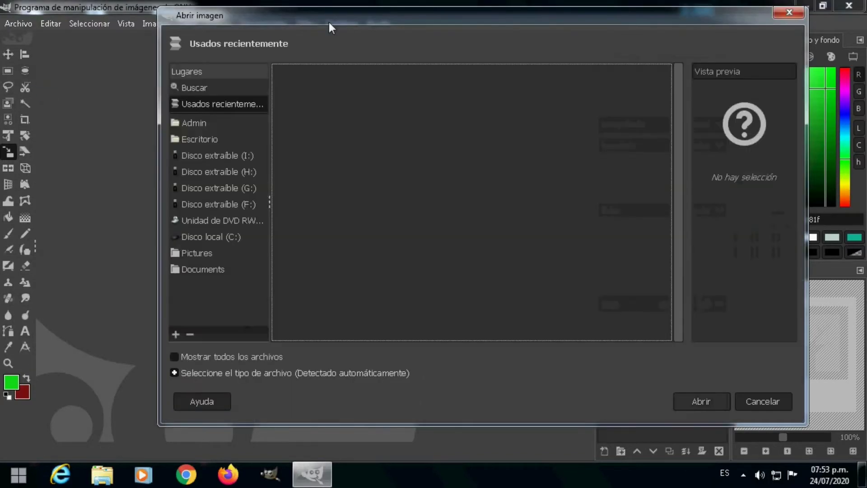
{"action": "left_click_drag", "start_coordinate": [351, 18], "coordinate": [297, 32]}
{"action": "left_click", "coordinate": [243, 105]}
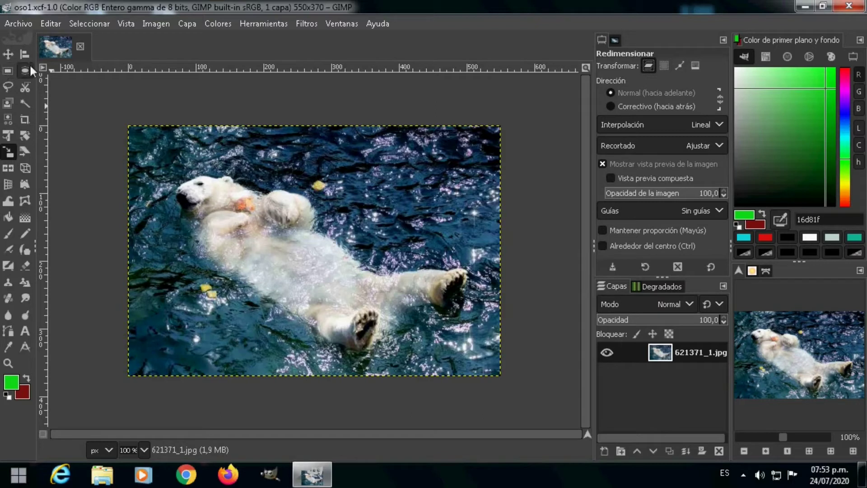
Try to scale the polar bear layer freehand to about 293 × 199 px, undo it and cancel the scaling.
{"action": "left_click", "coordinate": [379, 261]}
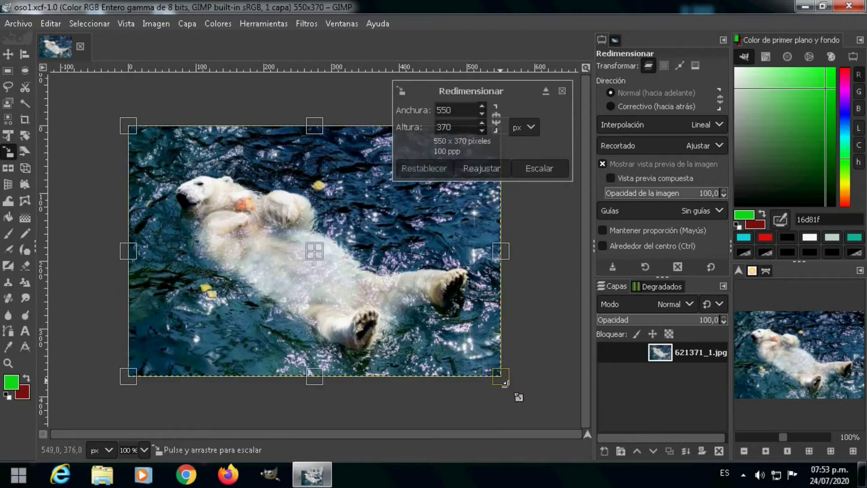
{"action": "left_click_drag", "start_coordinate": [506, 380], "coordinate": [334, 267]}
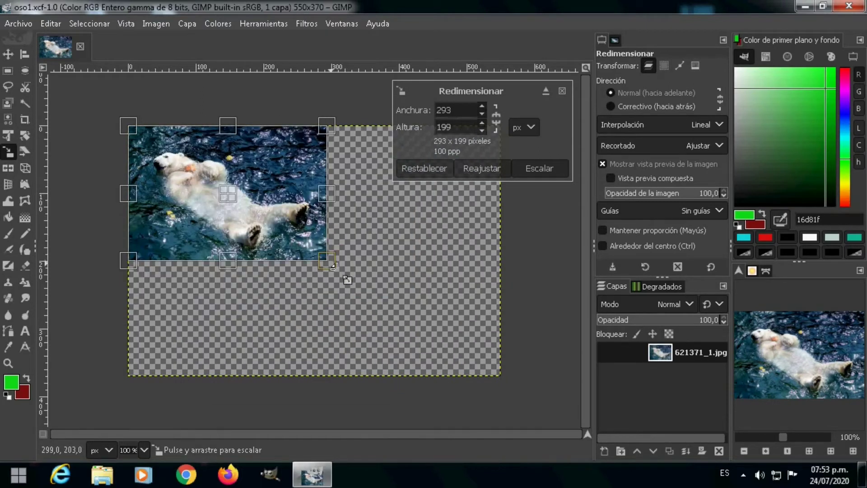
{"action": "key", "text": "ctrl+z"}
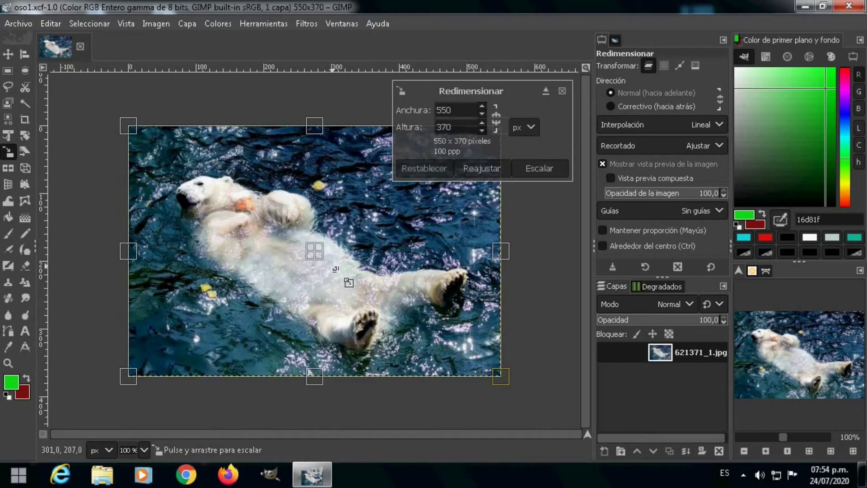
{"action": "left_click", "coordinate": [562, 91]}
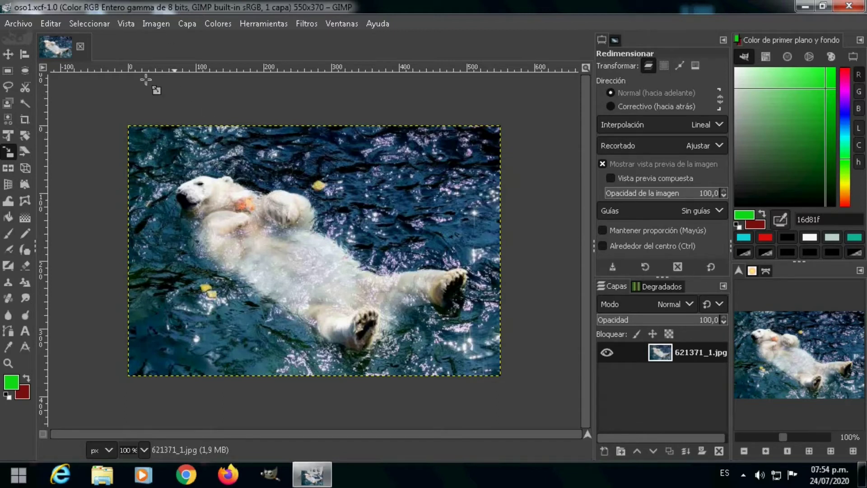
Save the image to the desktop folder as a new file named oso2.xcf.
{"action": "left_click", "coordinate": [23, 25]}
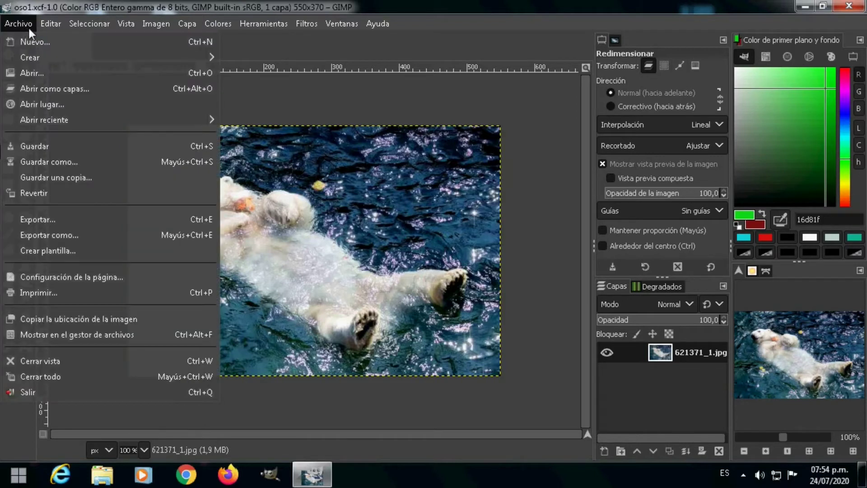
{"action": "left_click", "coordinate": [68, 170]}
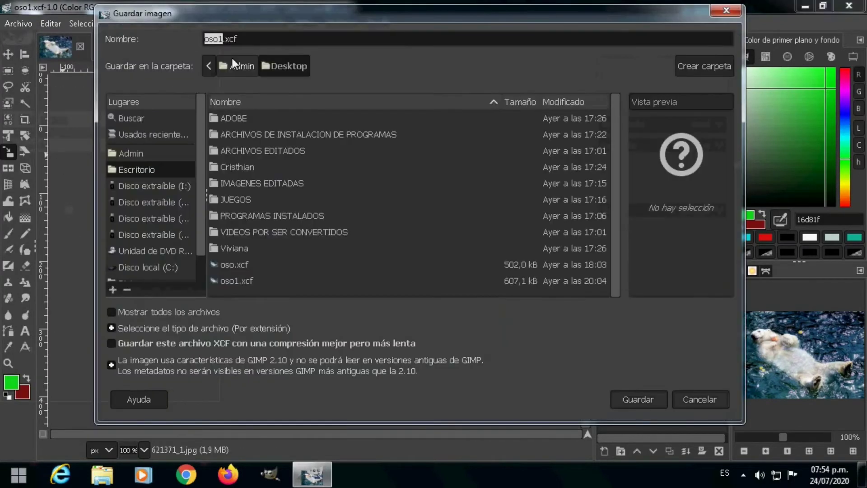
{"action": "left_click", "coordinate": [224, 43]}
{"action": "key", "text": "BackSpace"}
{"action": "type", "text": "2"}
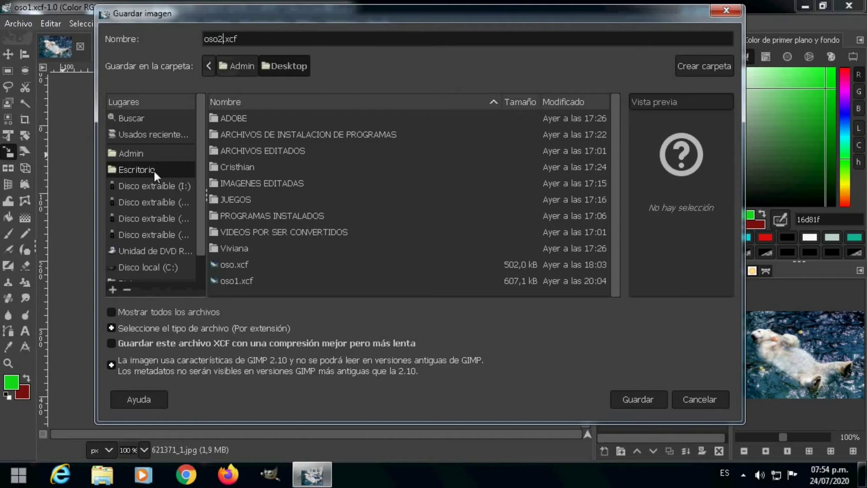
{"action": "left_click", "coordinate": [640, 401]}
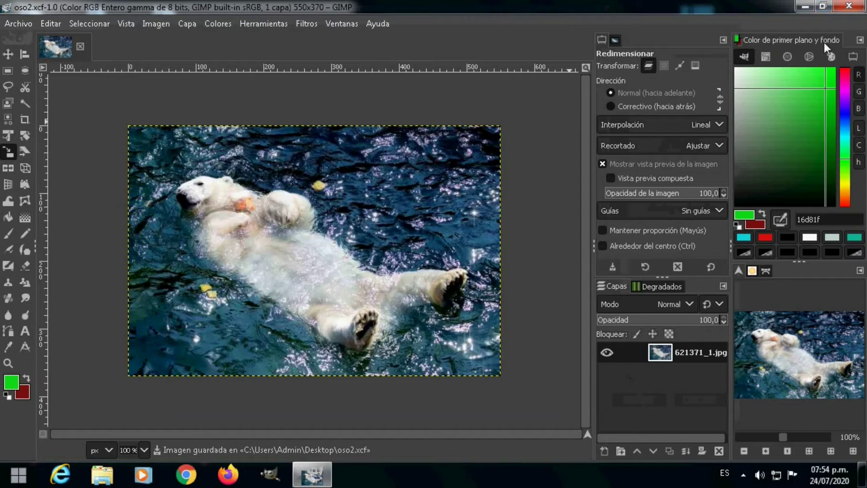
Shrink the editor window to check the saved oso2 file on the desktop, and return the window to full size.
{"action": "left_click", "coordinate": [822, 7]}
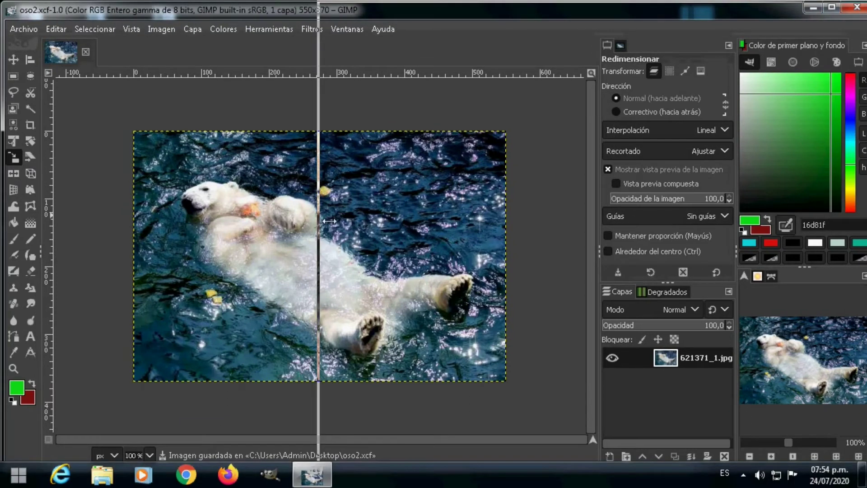
{"action": "left_click_drag", "start_coordinate": [328, 220], "coordinate": [321, 221]}
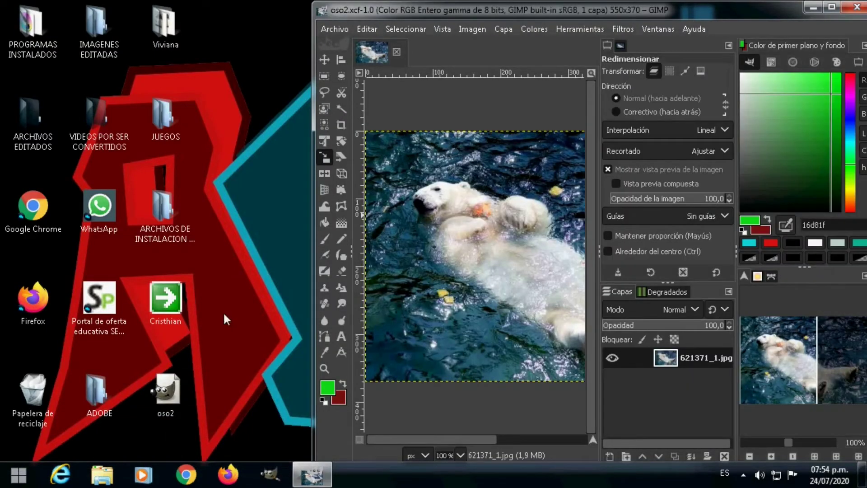
{"action": "left_click", "coordinate": [163, 396]}
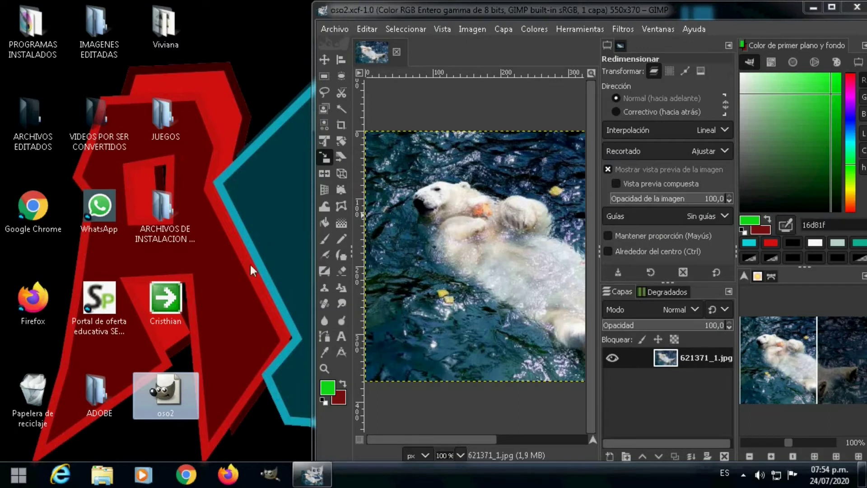
{"action": "double_click", "coordinate": [179, 393]}
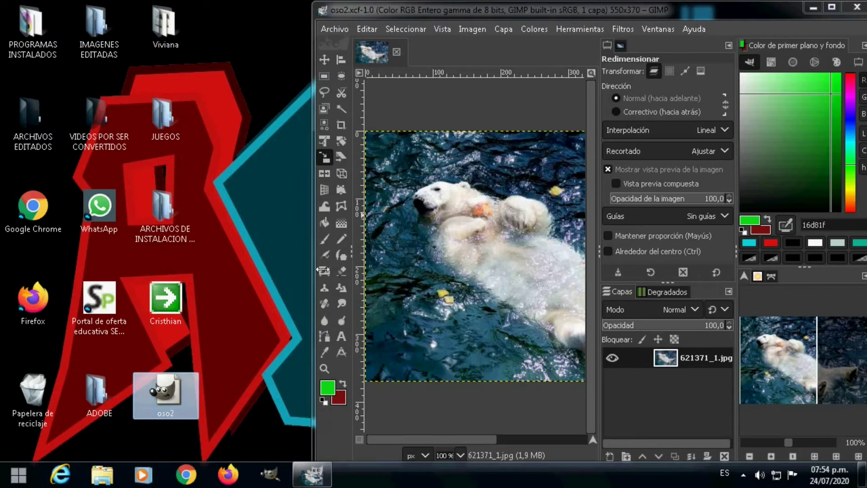
{"action": "left_click", "coordinate": [837, 8]}
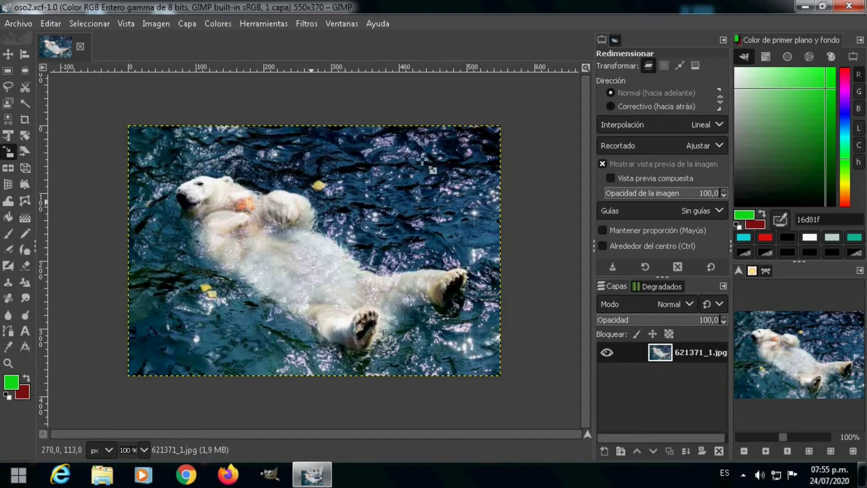
{"action": "left_click", "coordinate": [822, 5]}
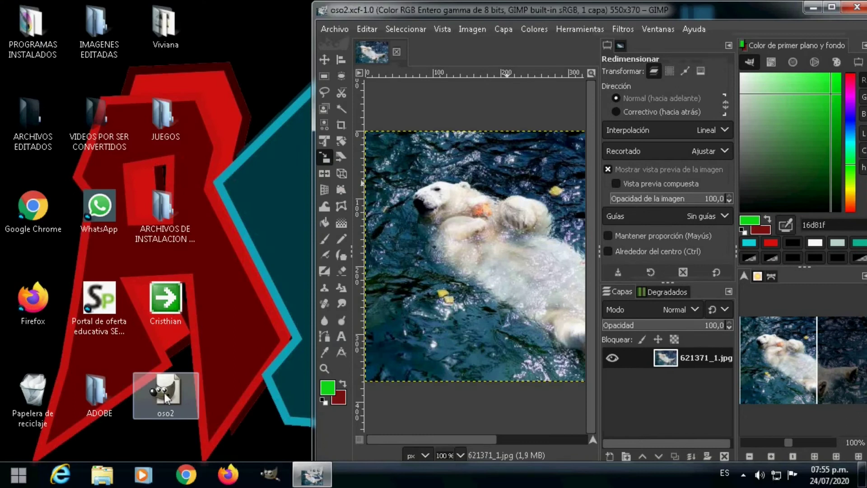
{"action": "left_click", "coordinate": [831, 7]}
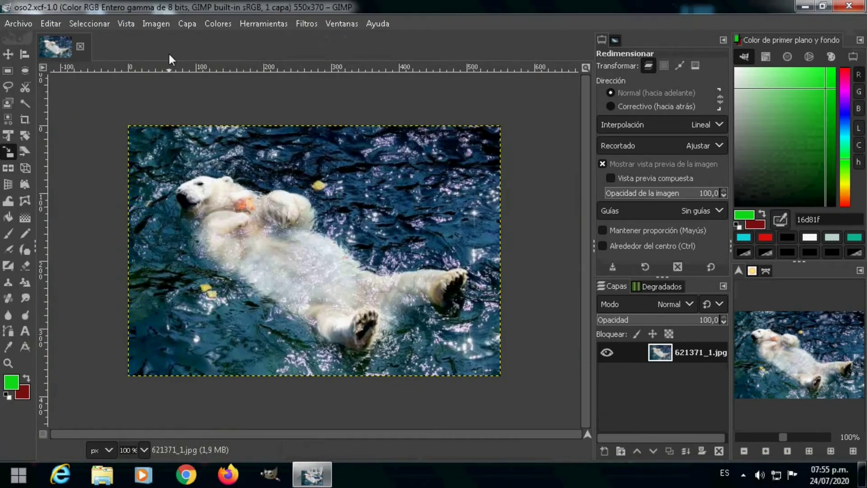
Bring up the Scale Image settings, keeping pixels as the size unit and Cúbica as the interpolation.
{"action": "left_click", "coordinate": [158, 25]}
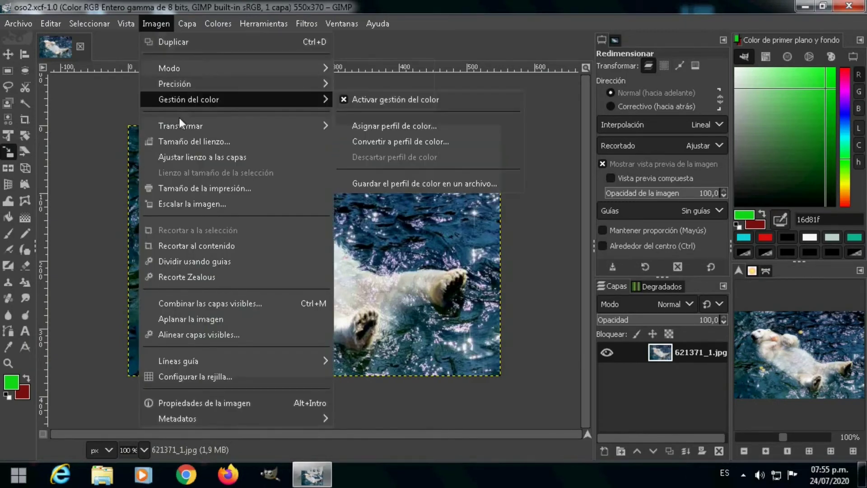
{"action": "left_click", "coordinate": [188, 203]}
{"action": "left_click_drag", "start_coordinate": [480, 140], "coordinate": [424, 83]}
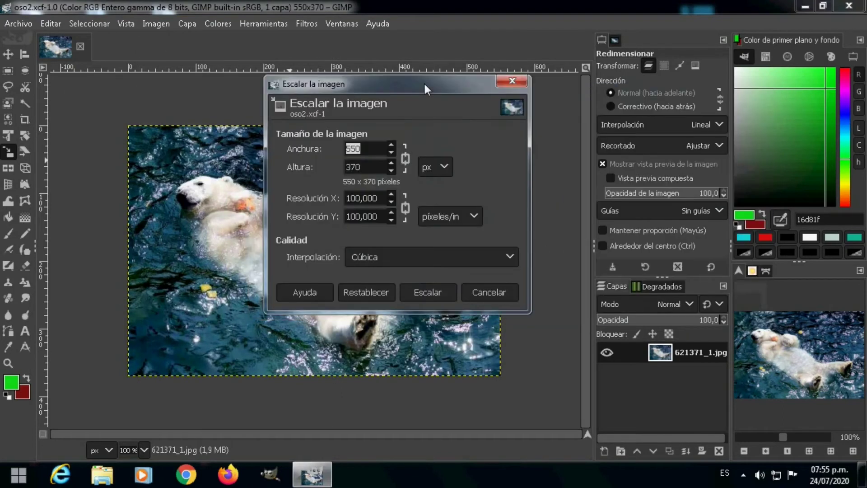
{"action": "left_click", "coordinate": [385, 172]}
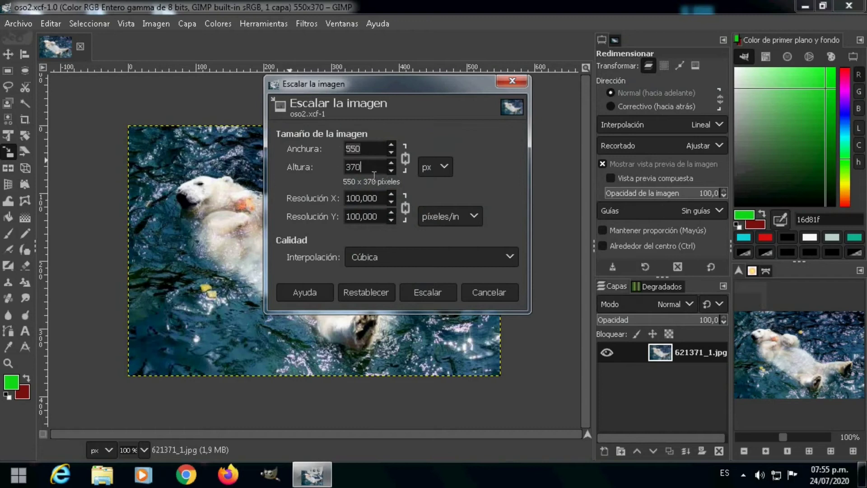
{"action": "left_click", "coordinate": [445, 169]}
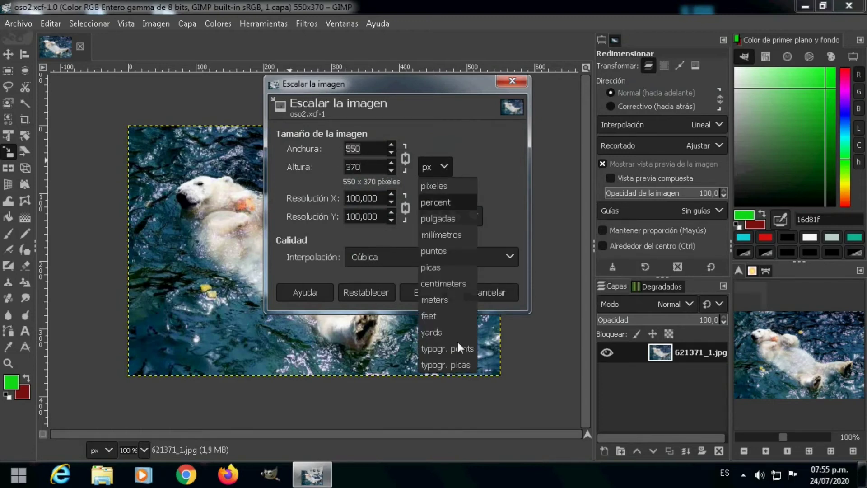
{"action": "left_click", "coordinate": [455, 180]}
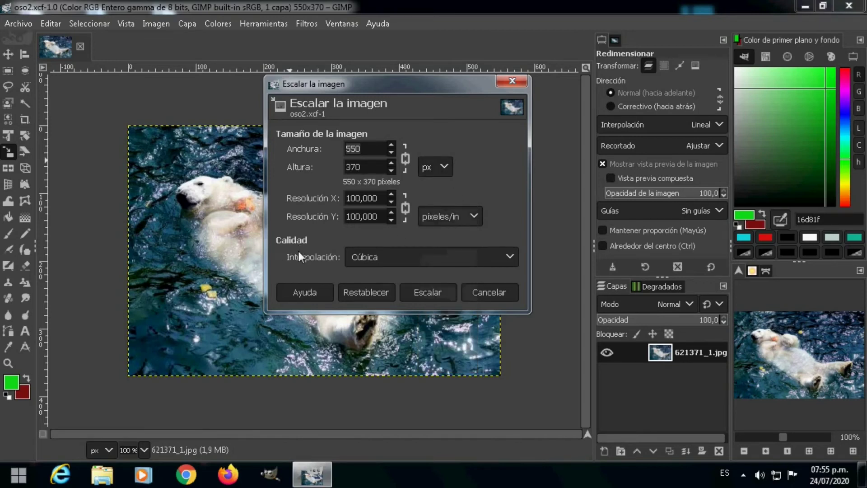
{"action": "left_click", "coordinate": [367, 255]}
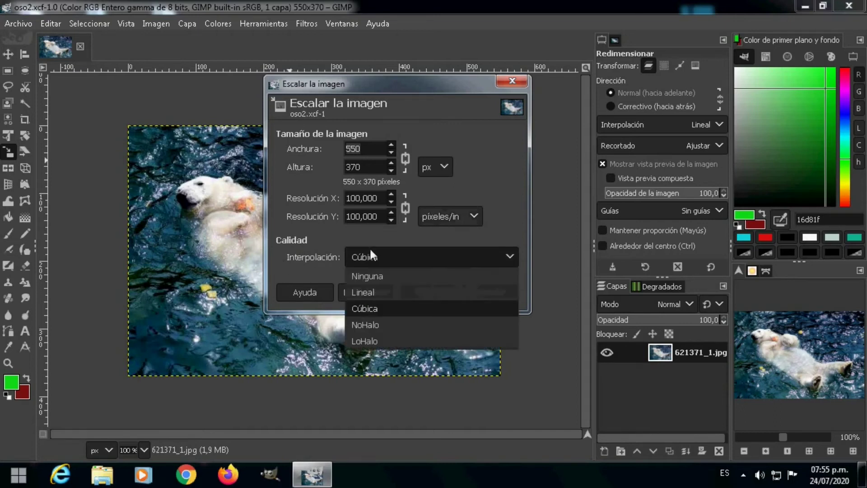
{"action": "left_click", "coordinate": [382, 308]}
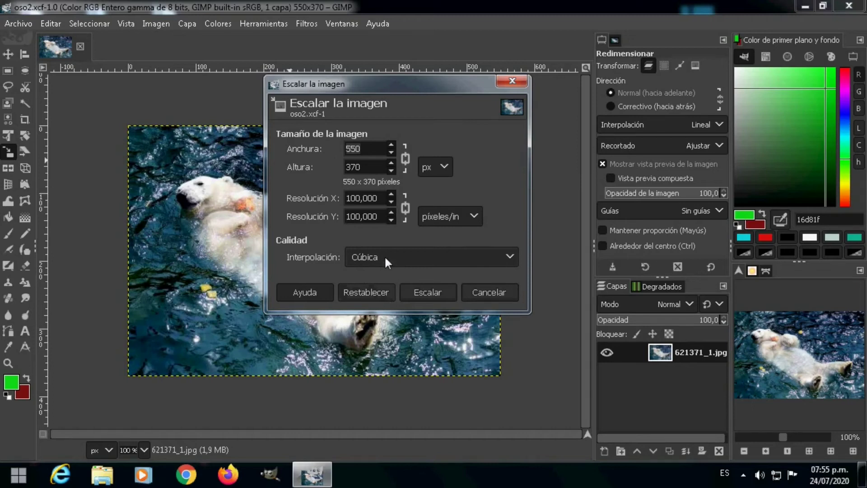
Set the image width to 400 px, keep width and height linked, and scale the image.
{"action": "double_click", "coordinate": [370, 153]}
{"action": "left_click_drag", "start_coordinate": [361, 167], "coordinate": [348, 174]}
{"action": "left_click", "coordinate": [372, 152]}
{"action": "type", "text": "400"}
{"action": "left_click", "coordinate": [371, 170]}
{"action": "left_click", "coordinate": [405, 158]}
{"action": "left_click_drag", "start_coordinate": [351, 169], "coordinate": [366, 173]}
{"action": "left_click", "coordinate": [366, 174]}
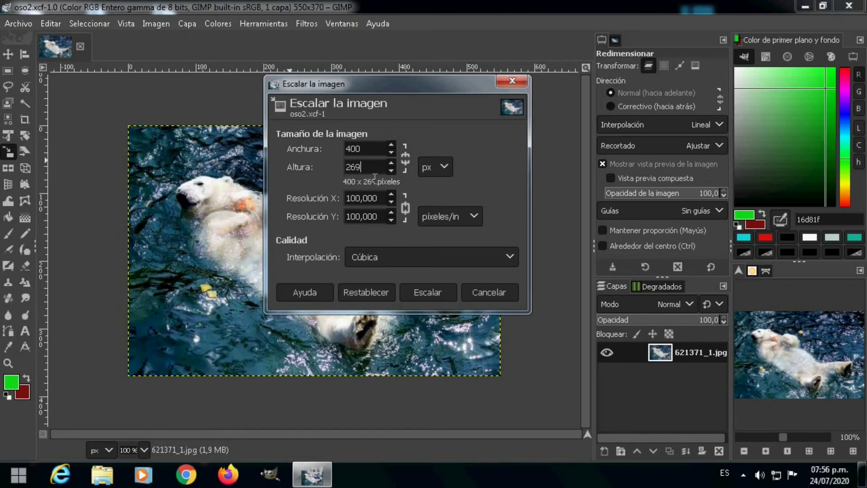
{"action": "left_click", "coordinate": [403, 160]}
{"action": "left_click", "coordinate": [428, 292]}
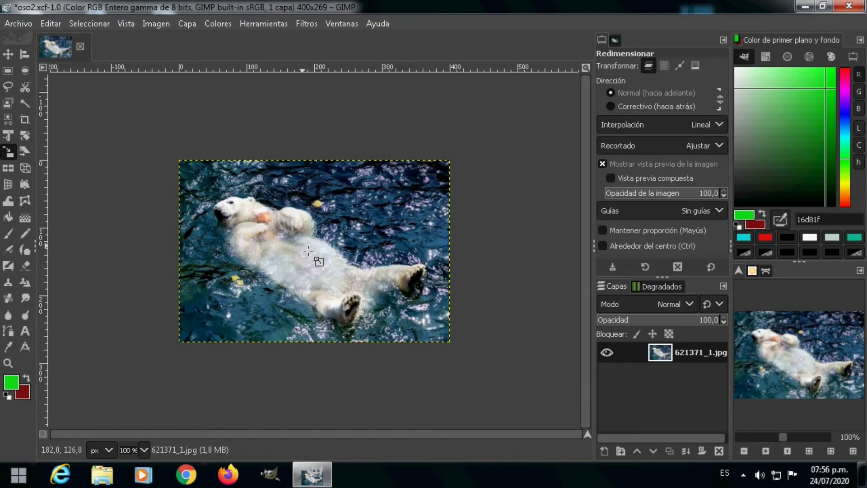
Examine the quality of the scaled image at 200 % zoom.
{"action": "key", "text": "ctrl"}
{"action": "scroll", "coordinate": [308, 247], "scroll_direction": "up", "scroll_amount": 1}
{"action": "scroll", "coordinate": [309, 248], "scroll_direction": "up", "scroll_amount": 1}
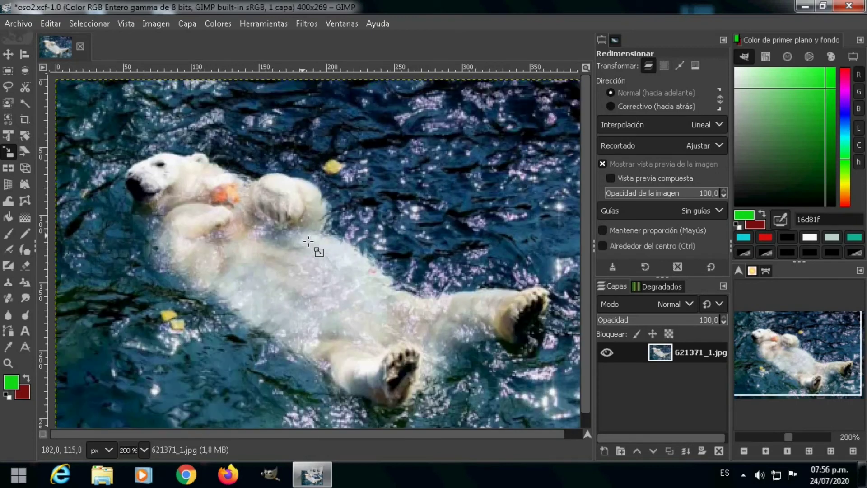
{"action": "left_click_drag", "start_coordinate": [470, 432], "coordinate": [505, 432]}
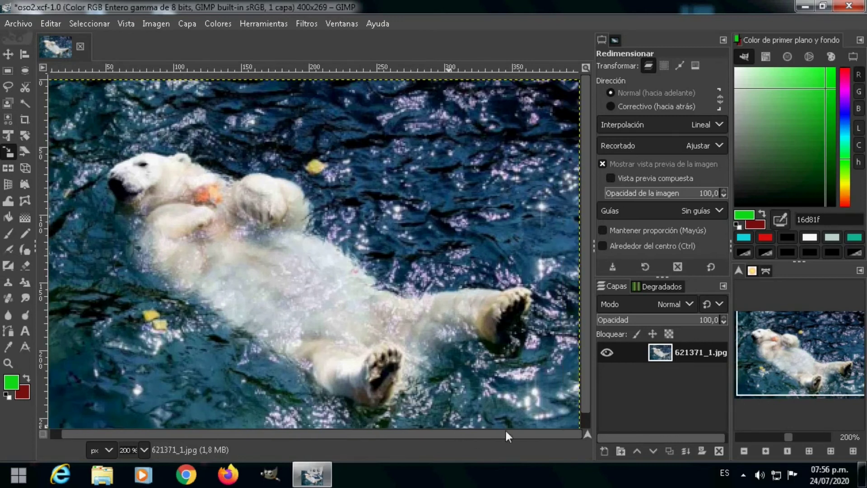
{"action": "scroll", "coordinate": [582, 334], "scroll_direction": "down", "scroll_amount": 1}
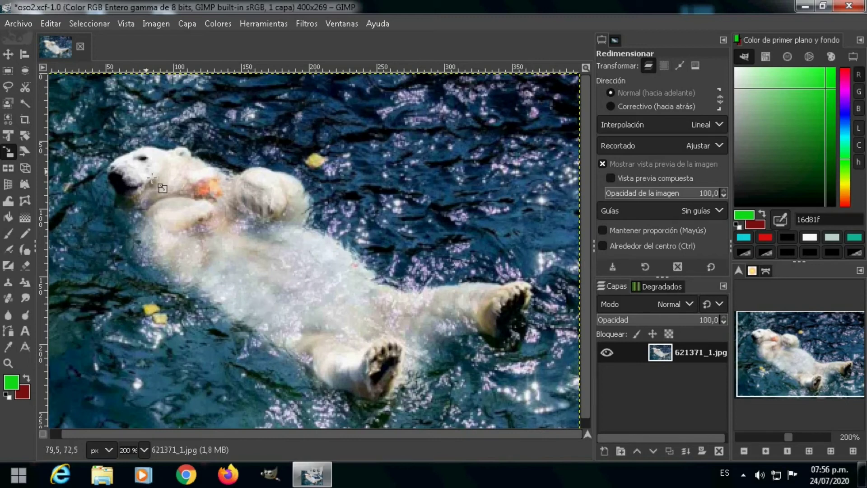
{"action": "left_click", "coordinate": [156, 23]}
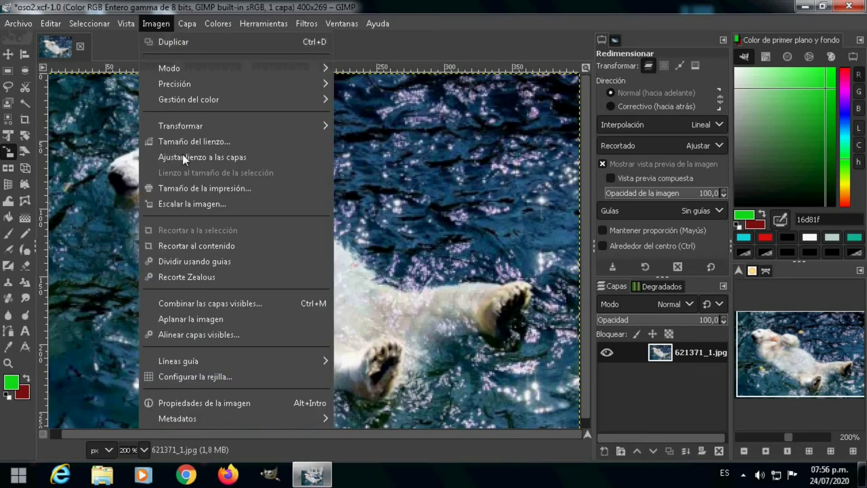
{"action": "left_click", "coordinate": [185, 204]}
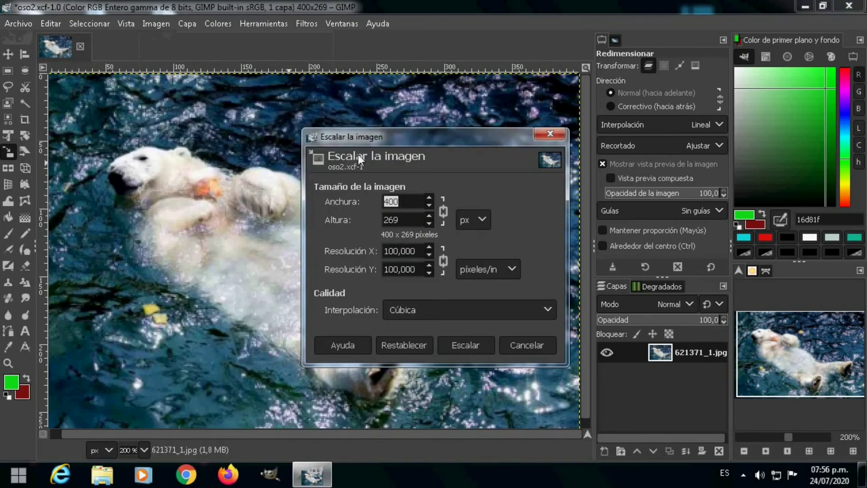
{"action": "left_click_drag", "start_coordinate": [413, 132], "coordinate": [401, 115]}
{"action": "left_click", "coordinate": [398, 192]}
{"action": "left_click_drag", "start_coordinate": [398, 191], "coordinate": [362, 194]}
{"action": "type", "text": "300"}
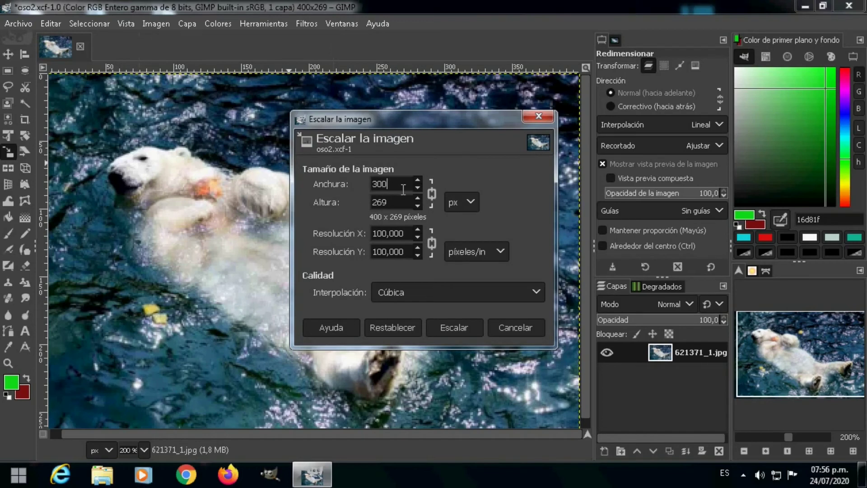
{"action": "type", "text": "400"}
{"action": "left_click", "coordinate": [539, 116]}
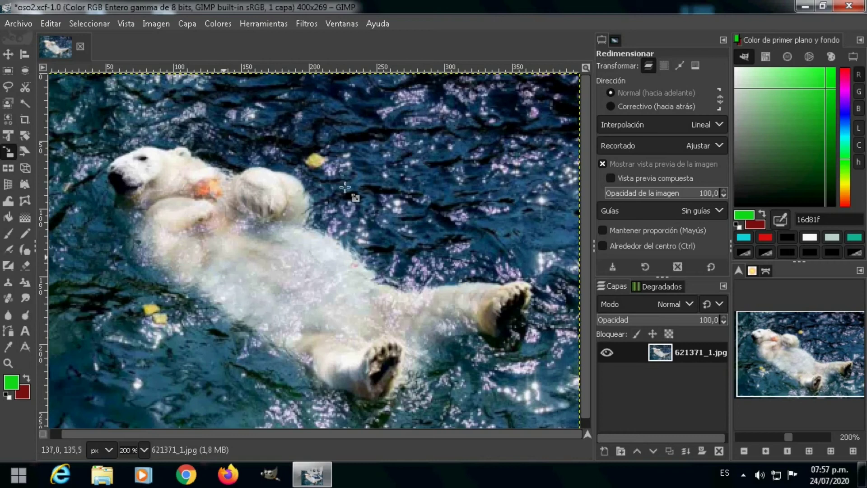
{"action": "left_click", "coordinate": [823, 6]}
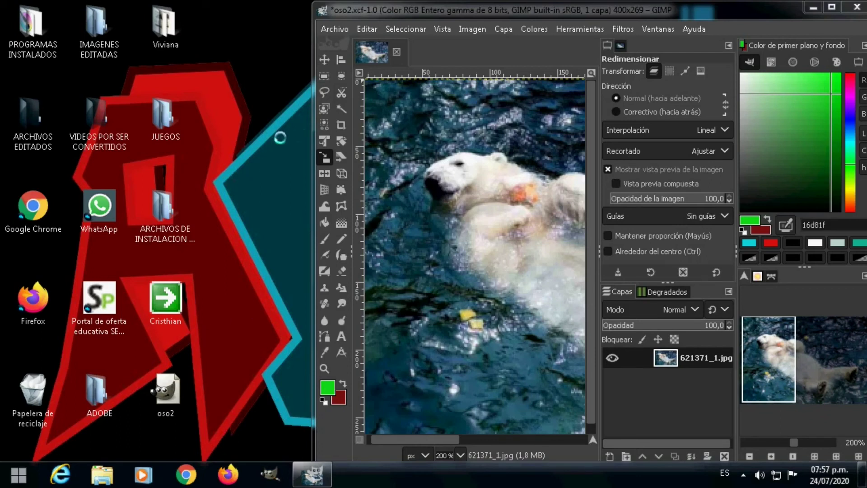
{"action": "right_click", "coordinate": [230, 127]}
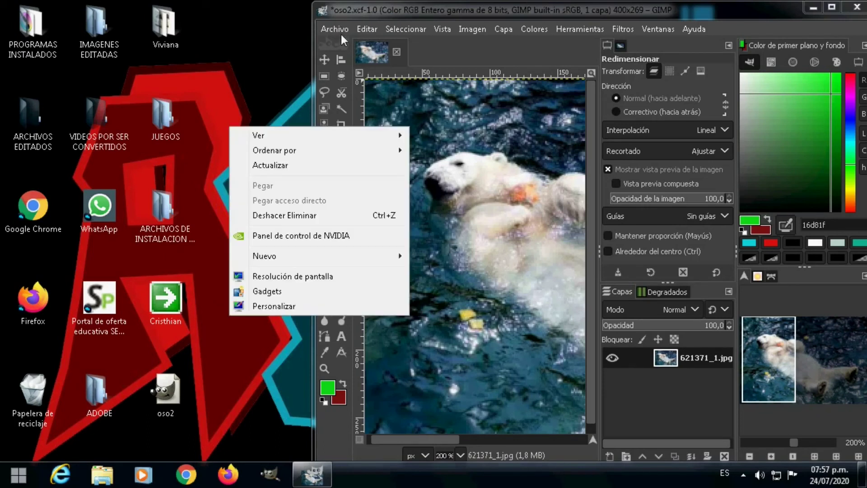
{"action": "left_click", "coordinate": [313, 167]}
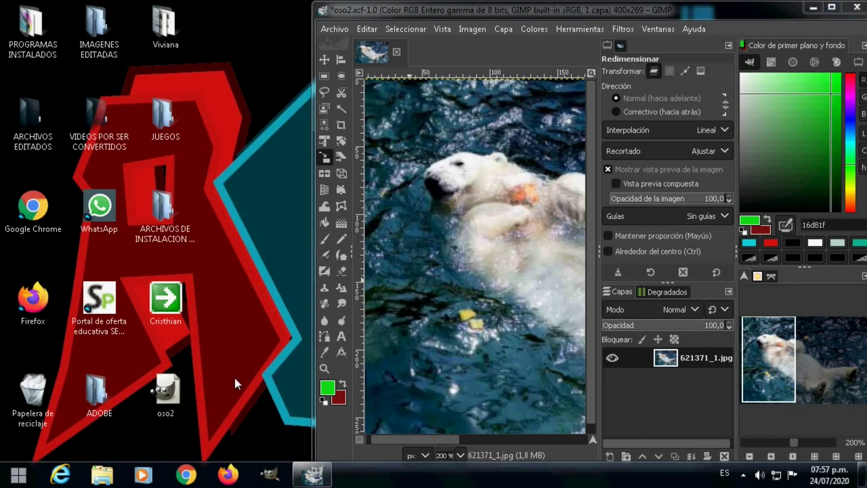
{"action": "left_click", "coordinate": [831, 7]}
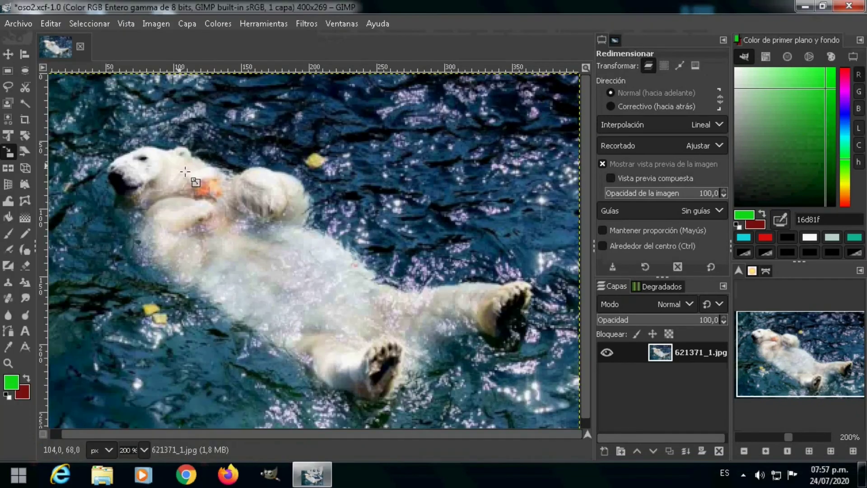
Save the scaled image to the existing oso2.xcf file, and refresh the desktop with the editor window shrunk.
{"action": "left_click", "coordinate": [23, 24]}
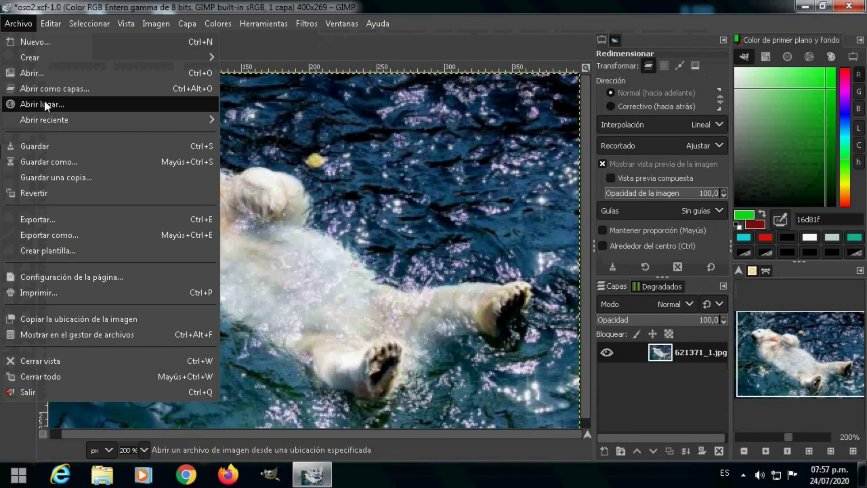
{"action": "left_click", "coordinate": [48, 145]}
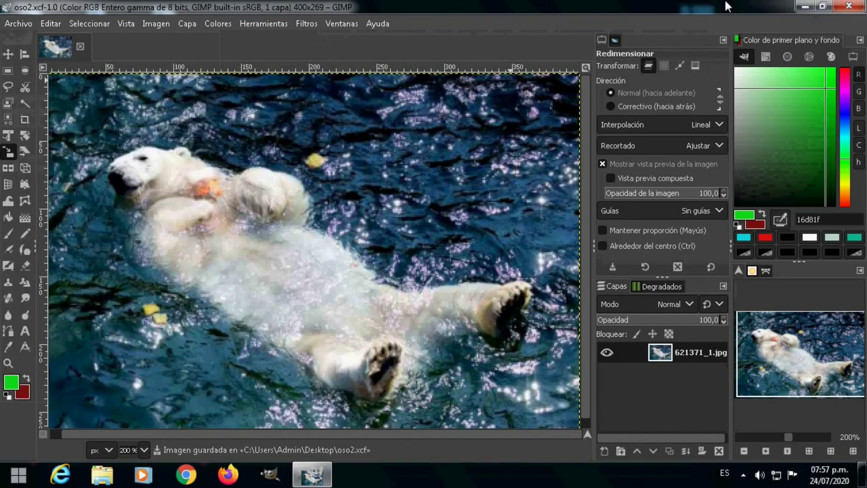
{"action": "left_click", "coordinate": [822, 5]}
{"action": "right_click", "coordinate": [224, 105]}
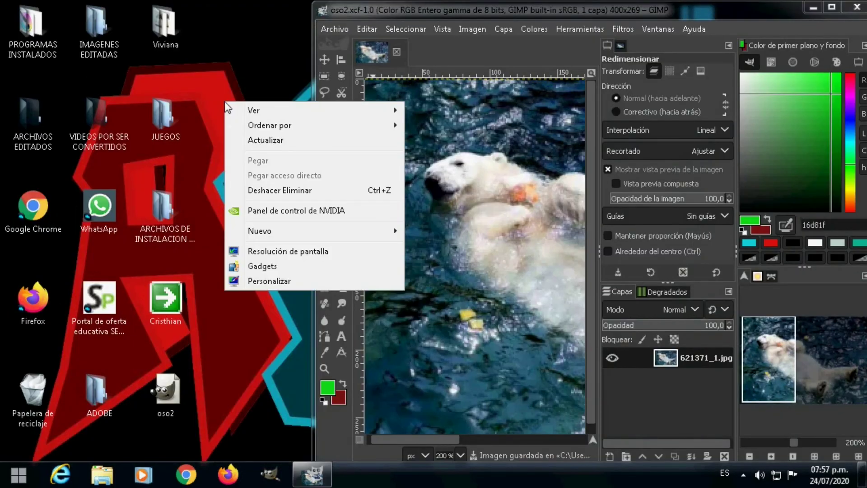
{"action": "left_click", "coordinate": [257, 139]}
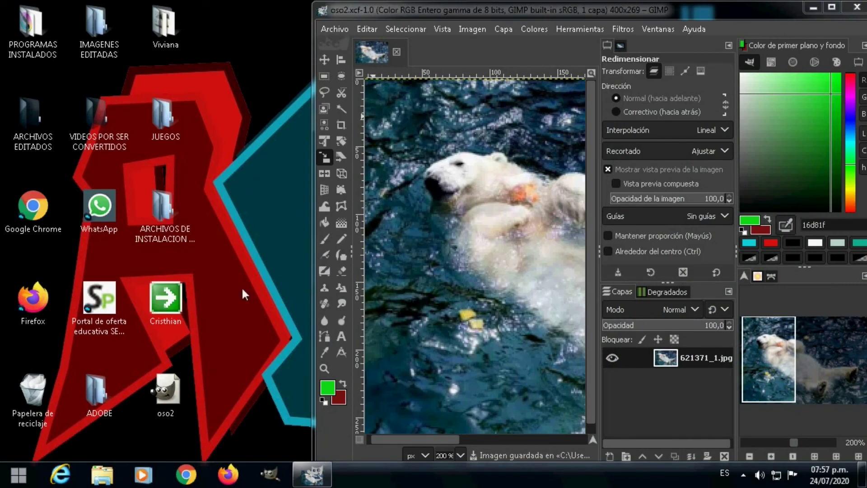
Check the file size of oso2 in the details of its file properties, and return the editor window to full size.
{"action": "left_click", "coordinate": [177, 378]}
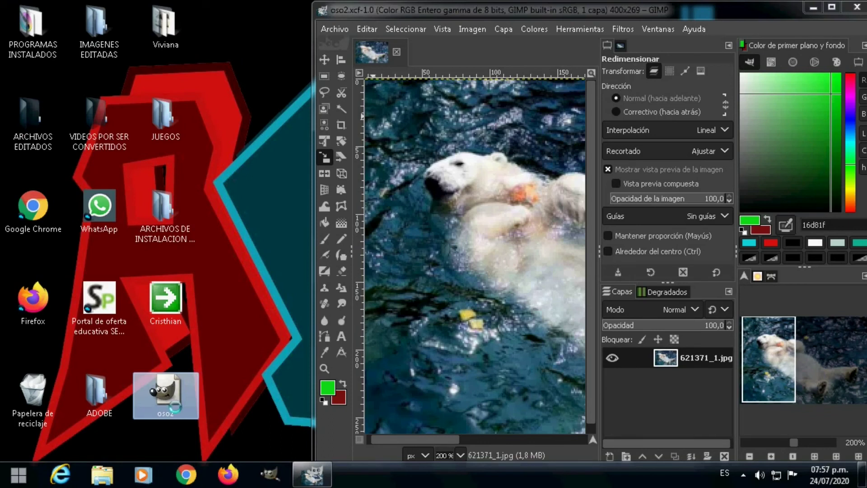
{"action": "right_click", "coordinate": [166, 395]}
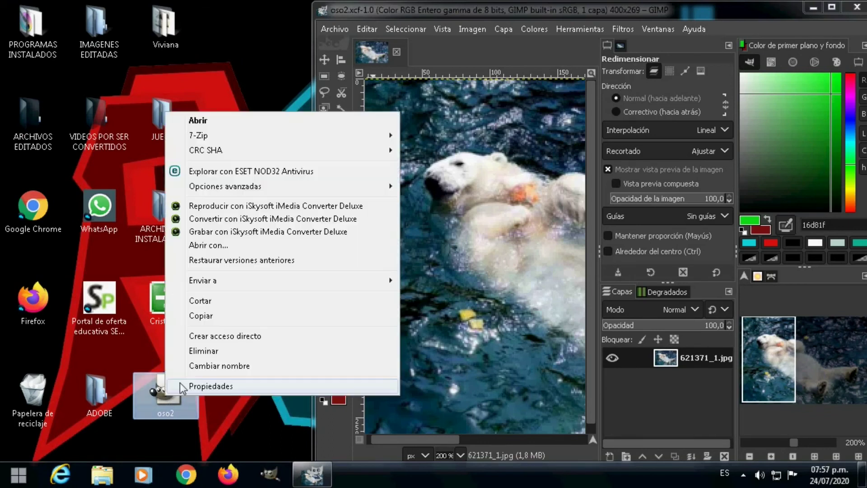
{"action": "left_click", "coordinate": [215, 391]}
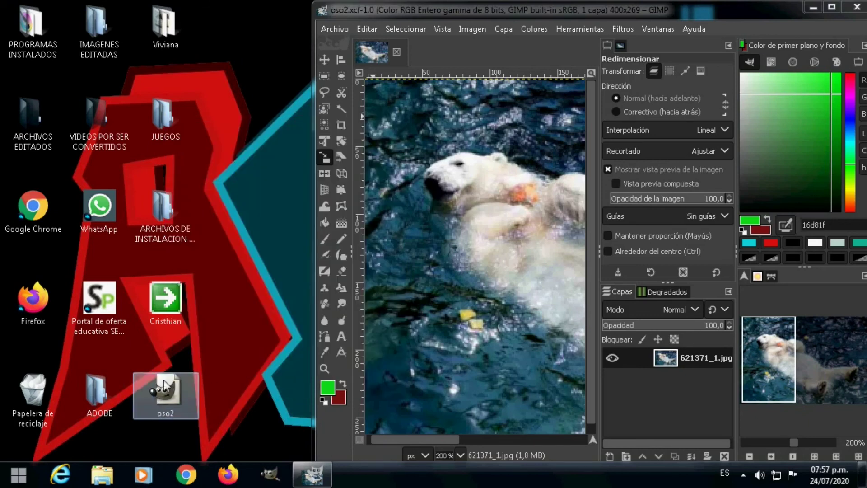
{"action": "left_click_drag", "start_coordinate": [288, 113], "coordinate": [209, 81]}
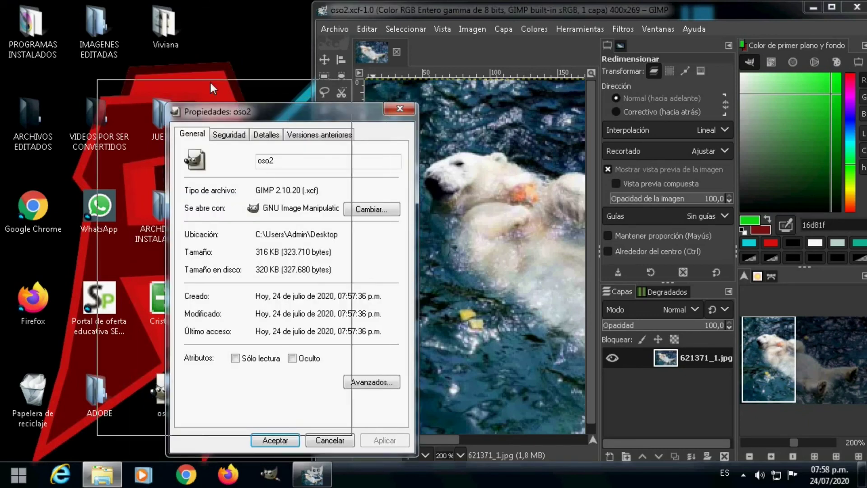
{"action": "left_click", "coordinate": [189, 104]}
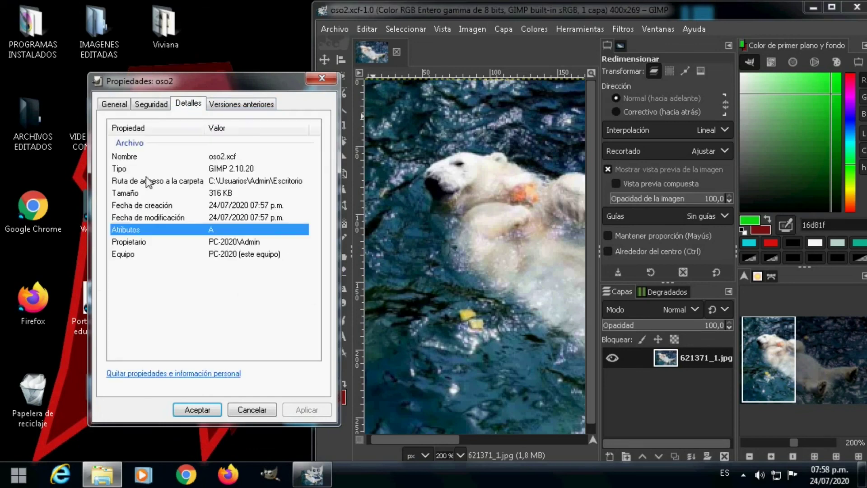
{"action": "left_click", "coordinate": [147, 193]}
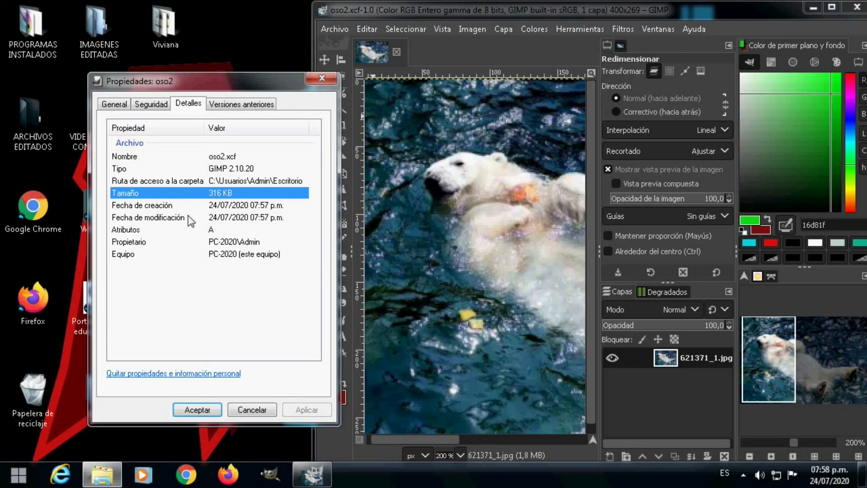
{"action": "left_click", "coordinate": [197, 409]}
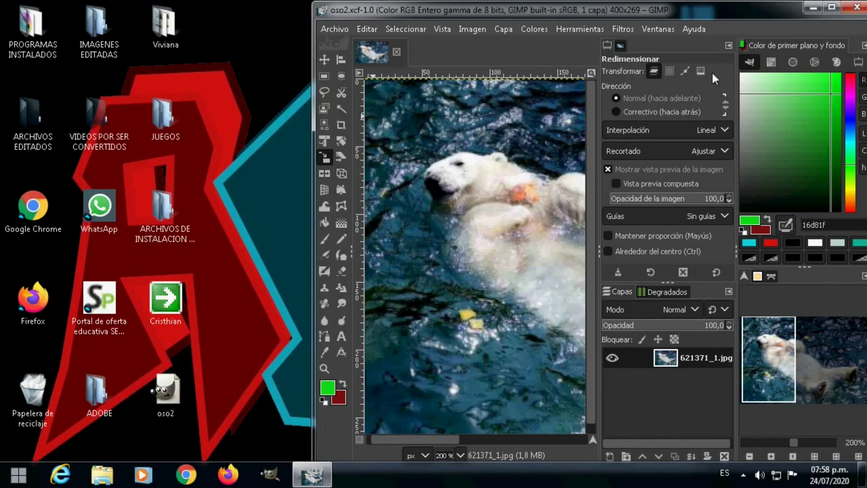
{"action": "left_click", "coordinate": [831, 7]}
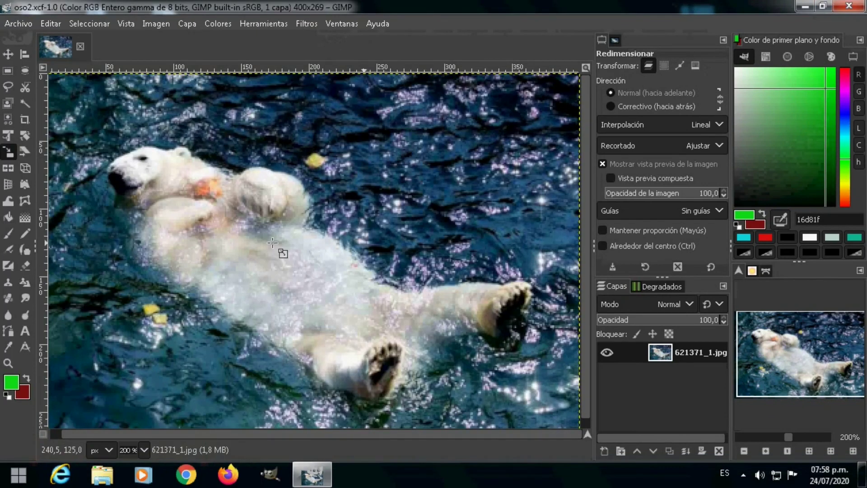